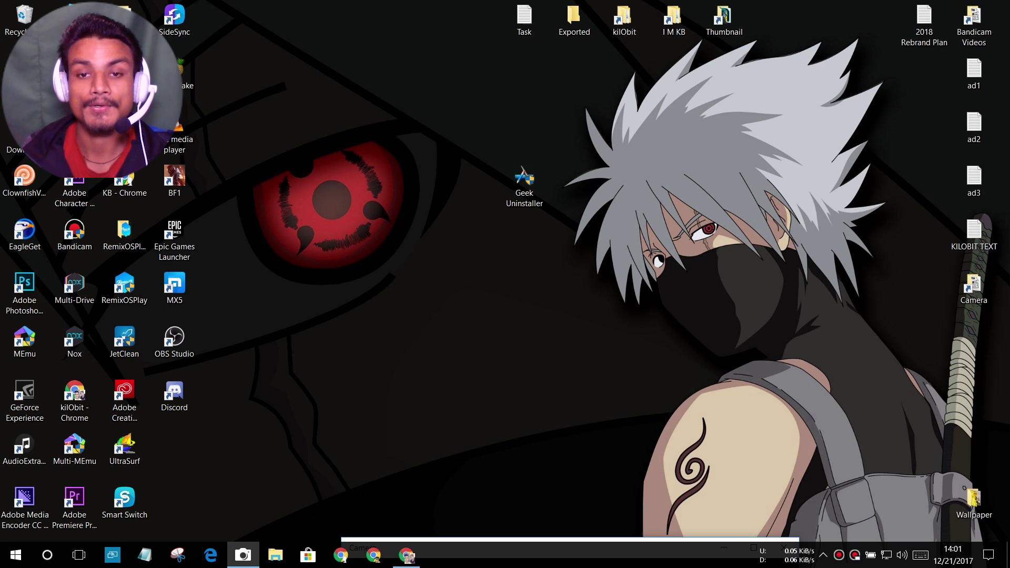
drag(595, 125, 471, 256)
drag(462, 108, 590, 292)
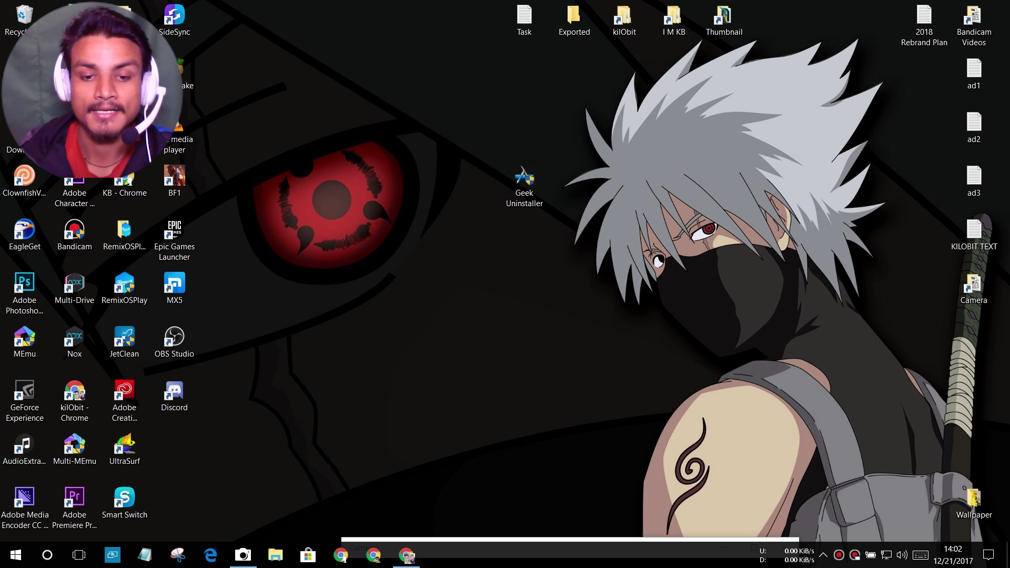
Step: Switch to Chrome and download the ZIP version of Geek Uninstaller Free from the site's download page
click(406, 555)
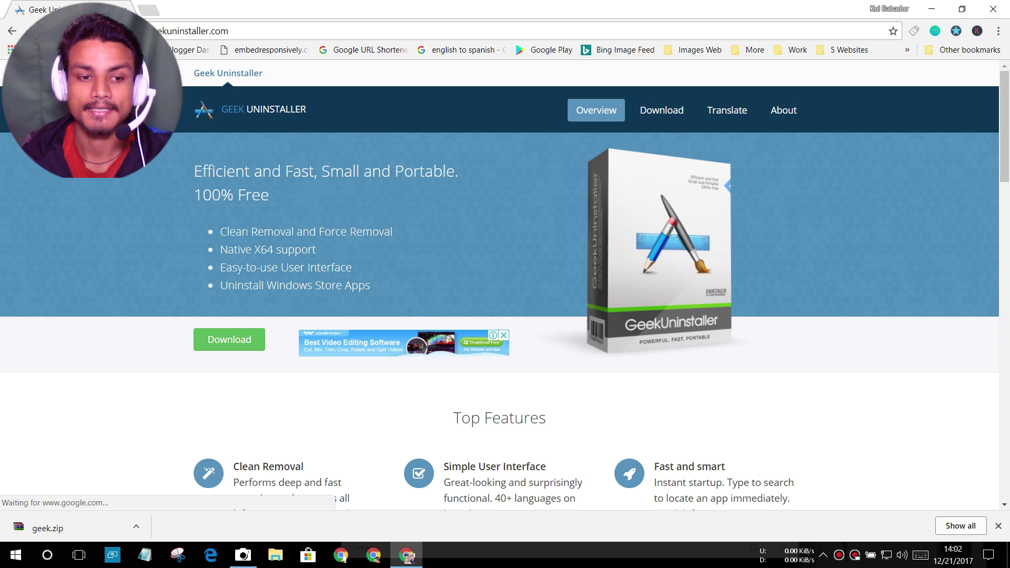
click(997, 525)
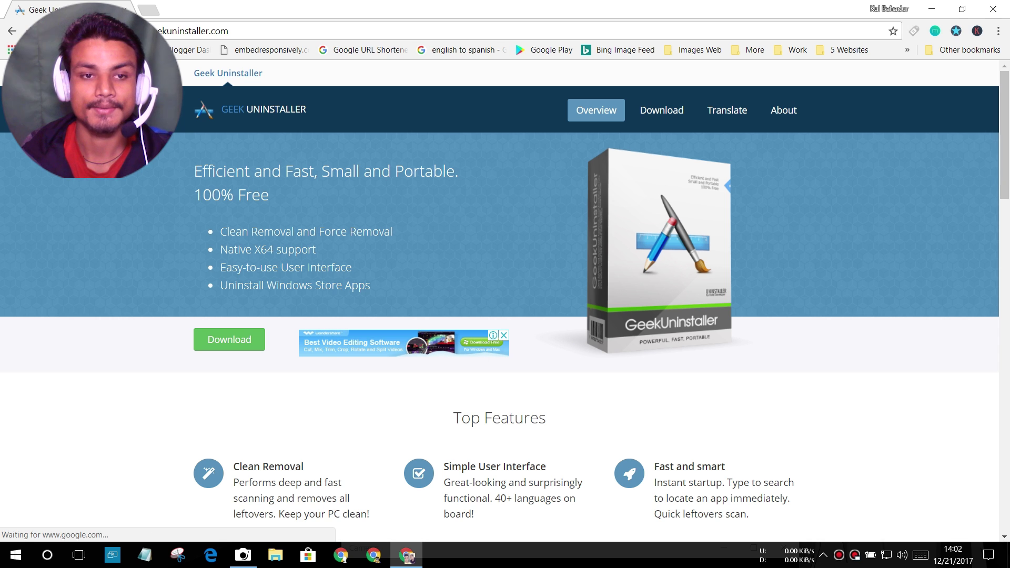
scroll(997, 525, down, 1)
scroll(499, 300, up, 1)
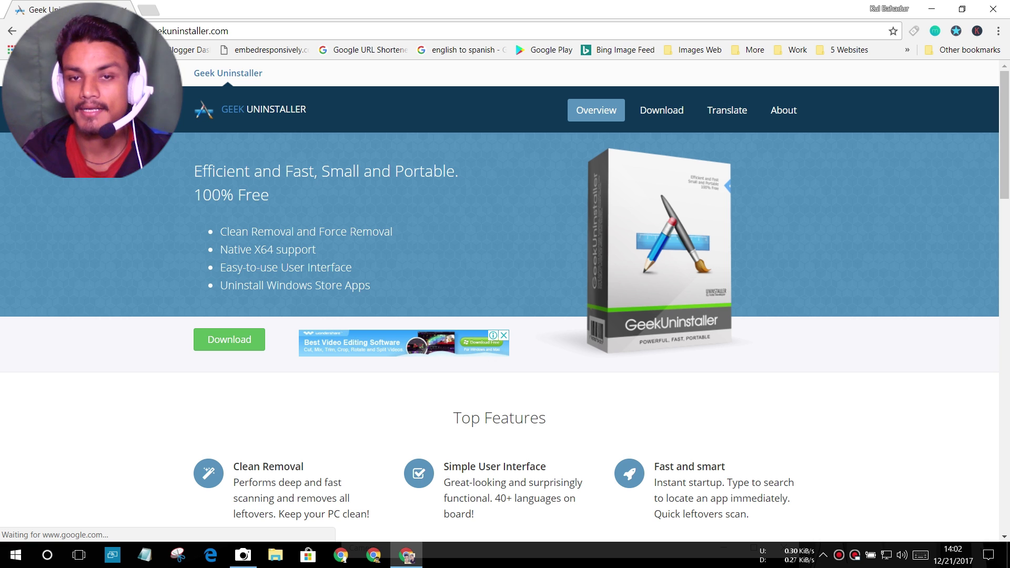
click(229, 339)
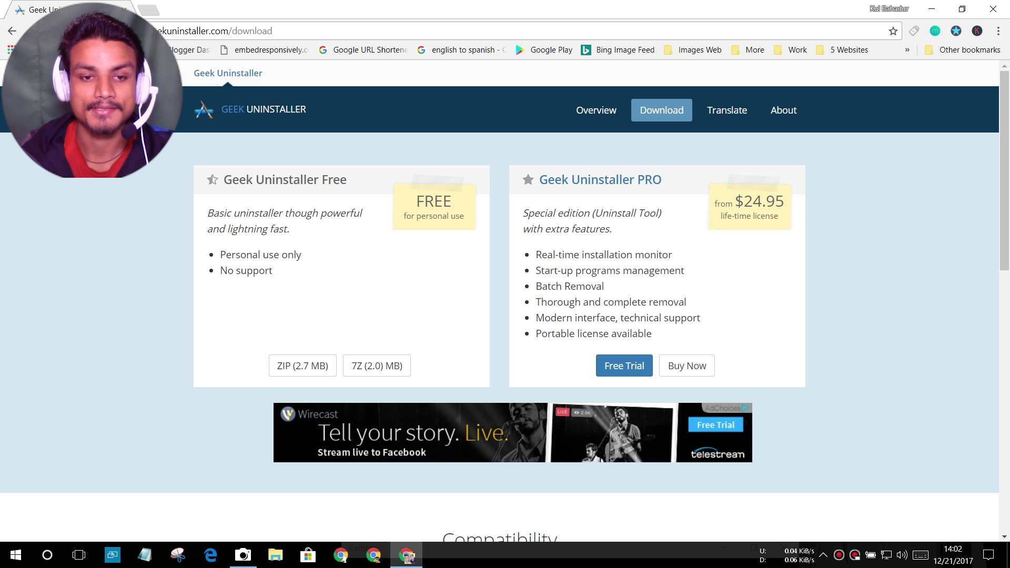
click(302, 366)
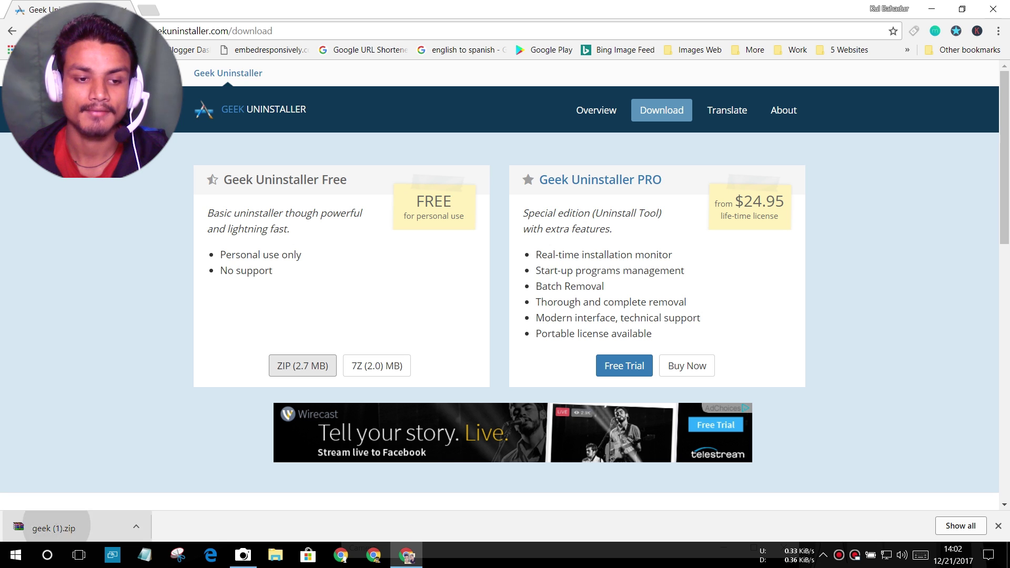
Step: Open the downloaded geek (1).zip archive, extract geek.exe to the desktop, and close the archive
click(52, 527)
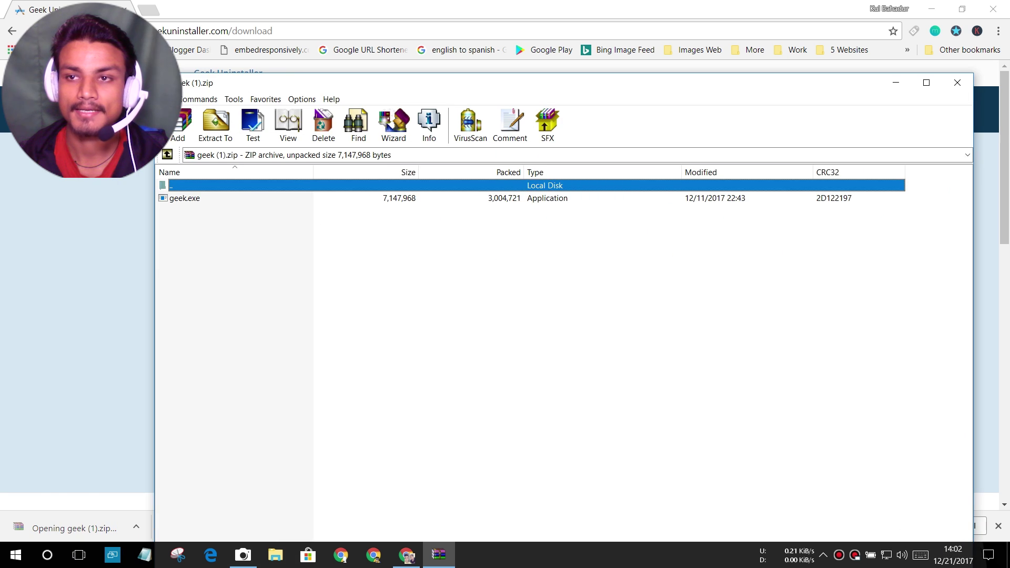
click(931, 9)
drag(536, 88, 663, 45)
drag(492, 30, 491, 46)
drag(551, 60, 660, 60)
click(421, 171)
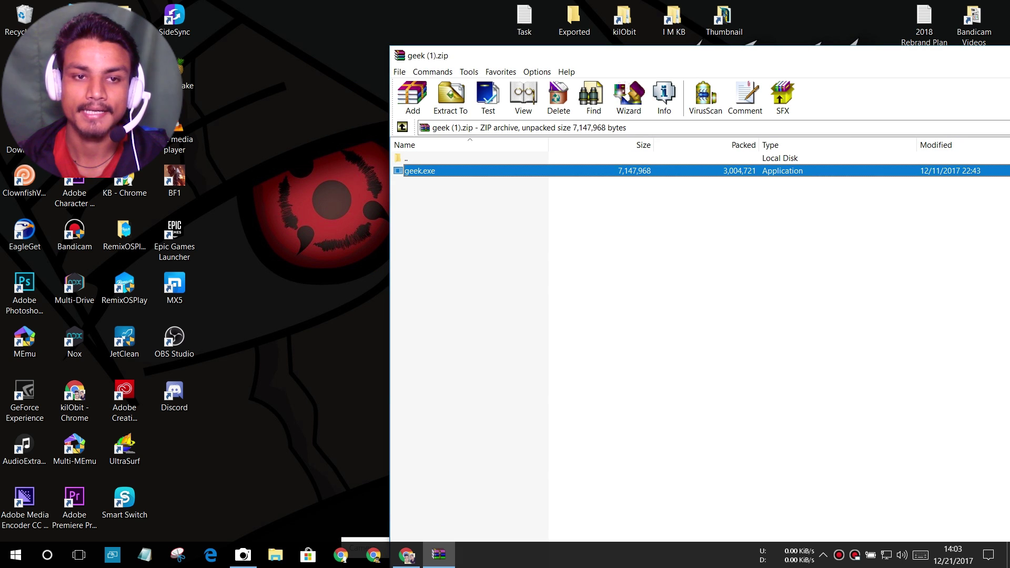
drag(421, 170, 324, 232)
drag(605, 56, 252, 88)
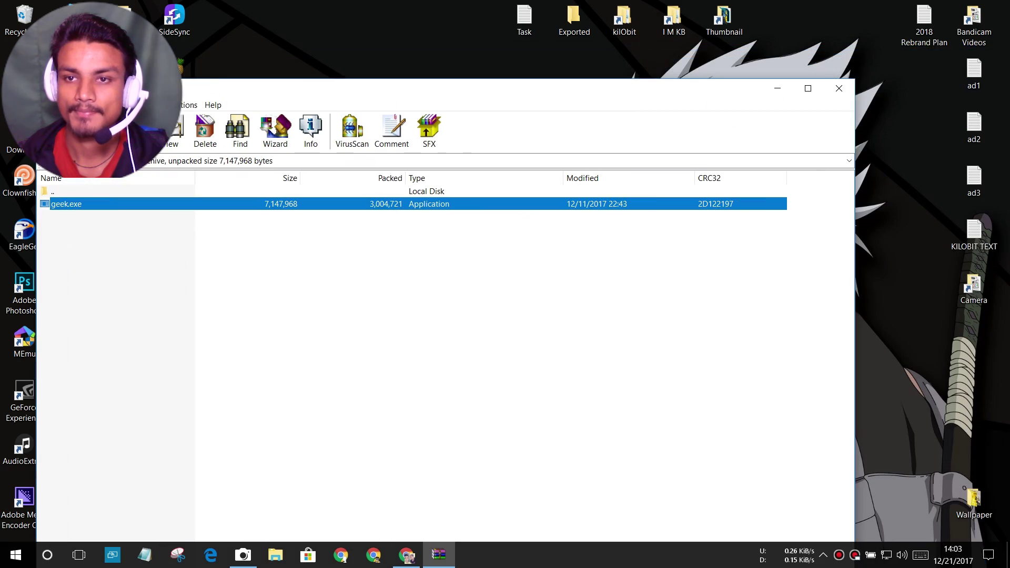
click(839, 88)
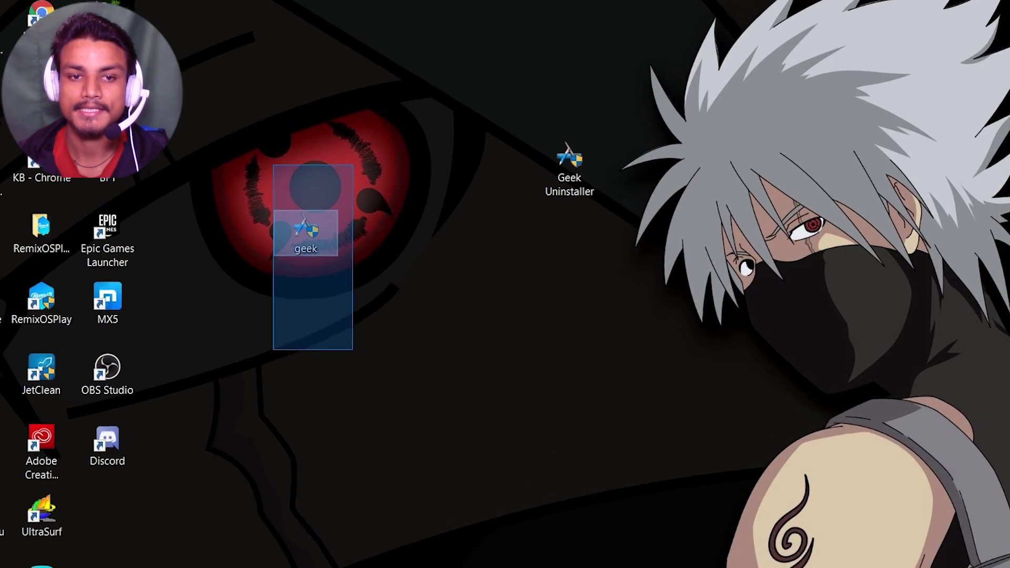
drag(273, 349, 257, 342)
drag(265, 157, 282, 409)
drag(576, 57, 734, 236)
drag(345, 110, 207, 400)
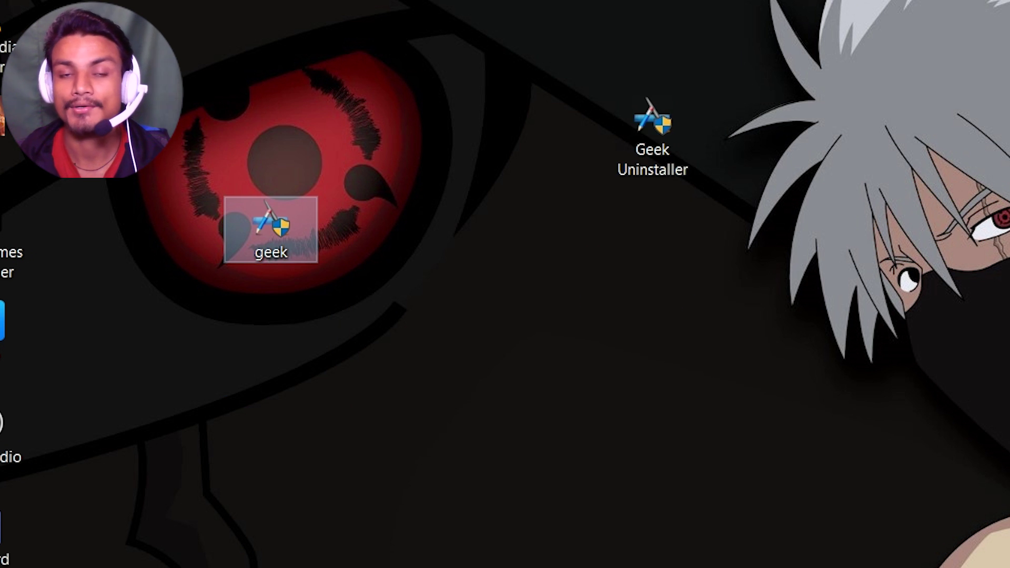
drag(172, 108, 285, 455)
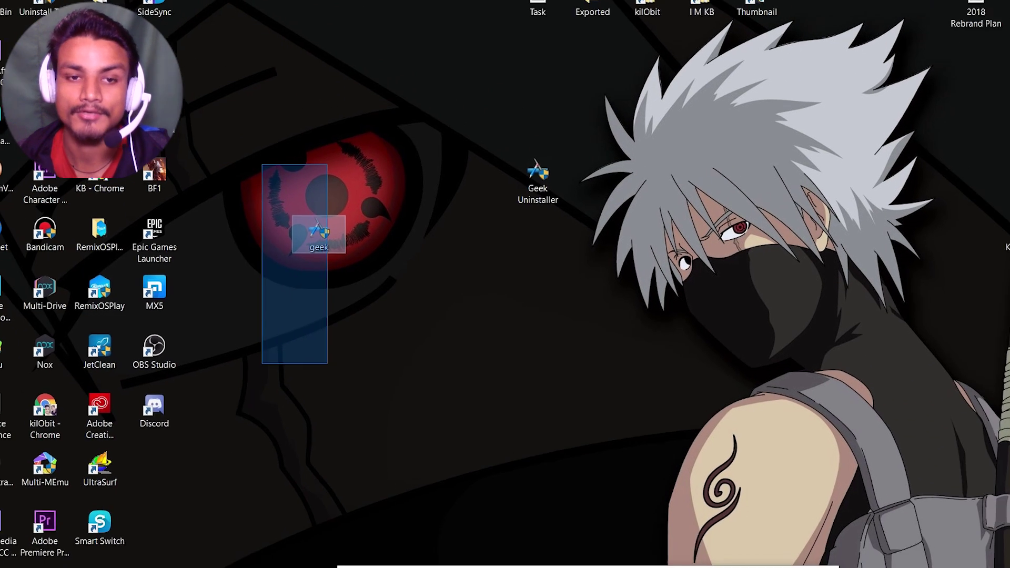
Step: Test-launch the extracted geek program, close its window, and delete the geek file from the desktop
drag(327, 364, 351, 361)
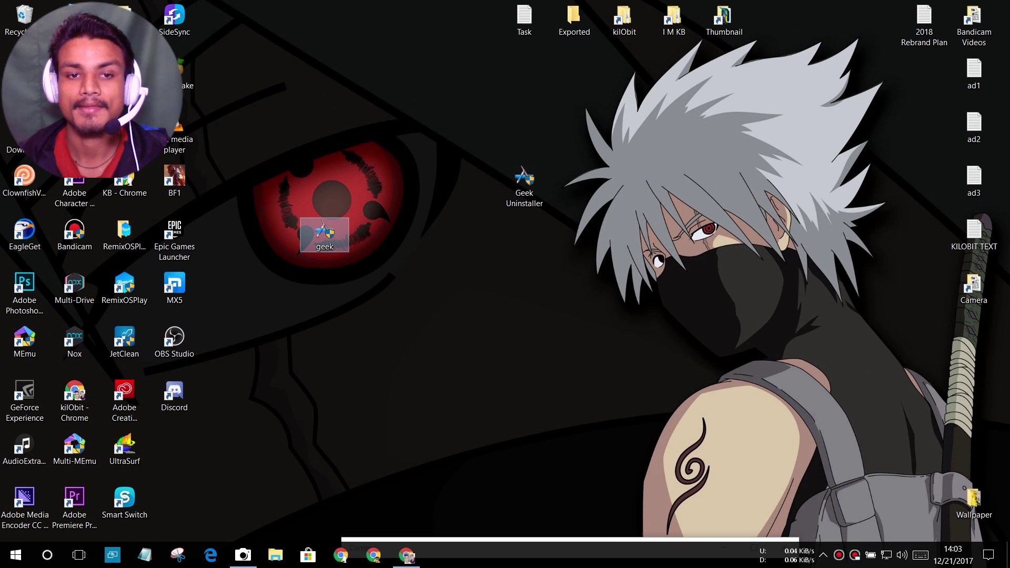
key(Return)
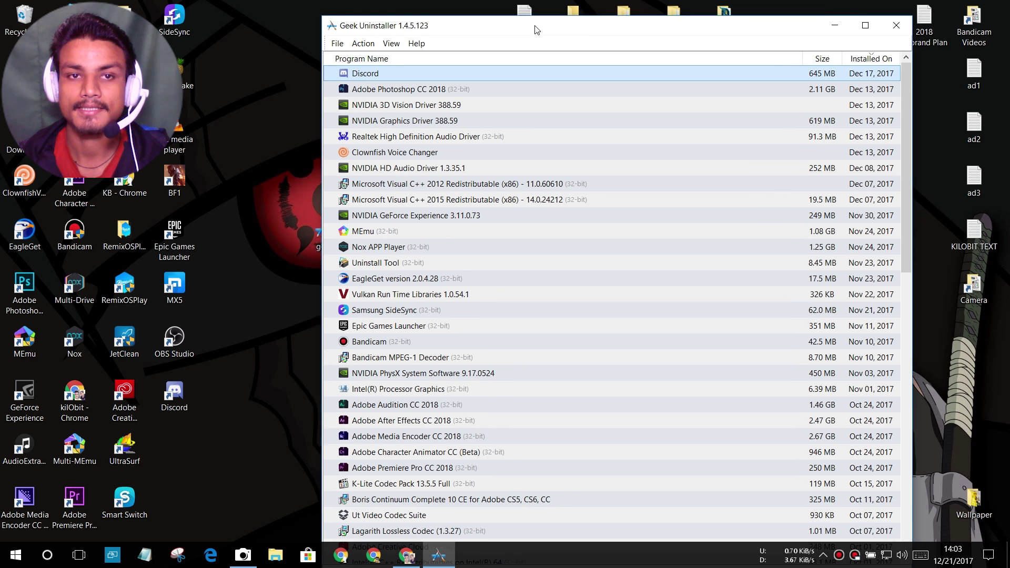
click(865, 26)
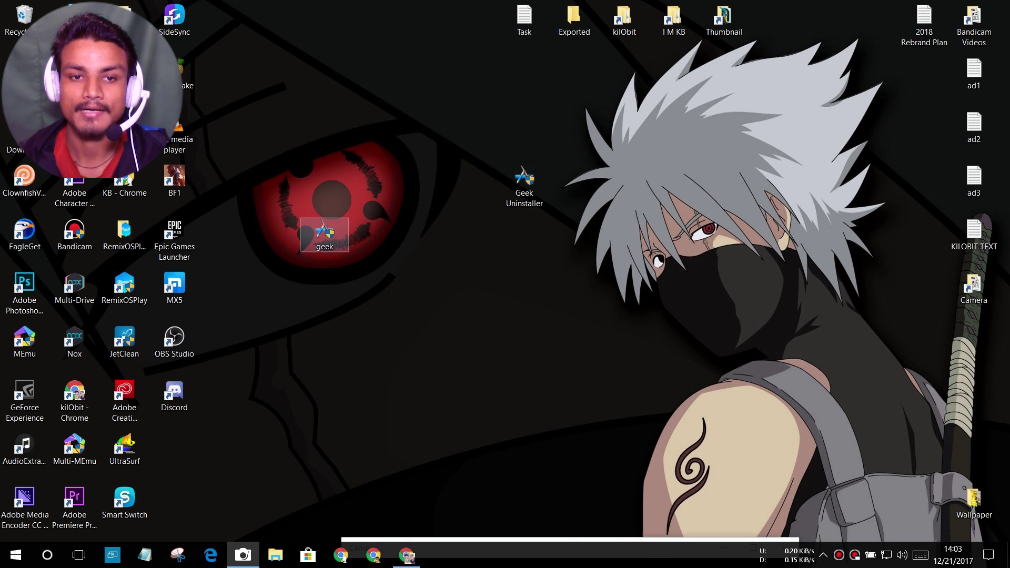
right_click(334, 235)
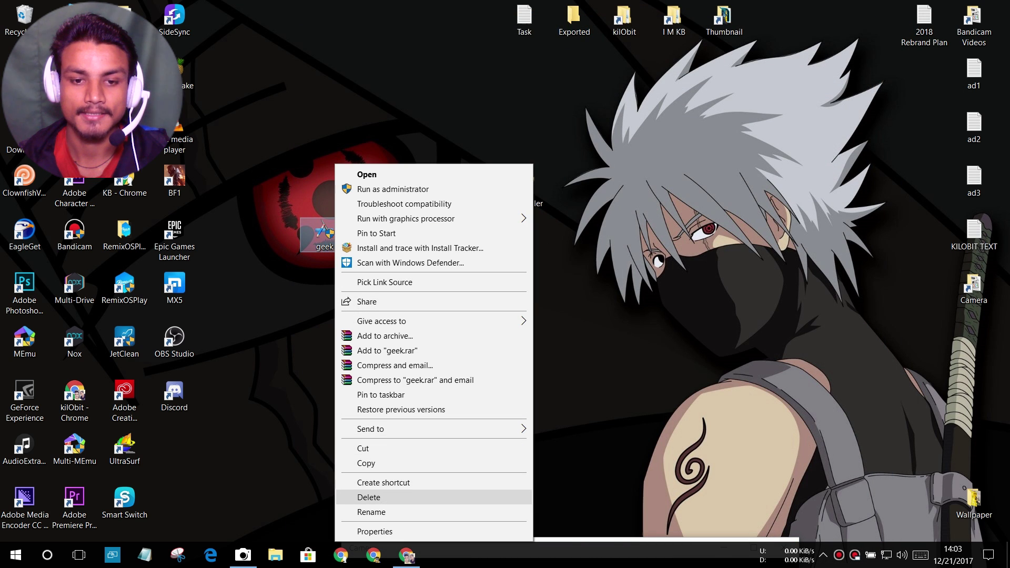
click(368, 495)
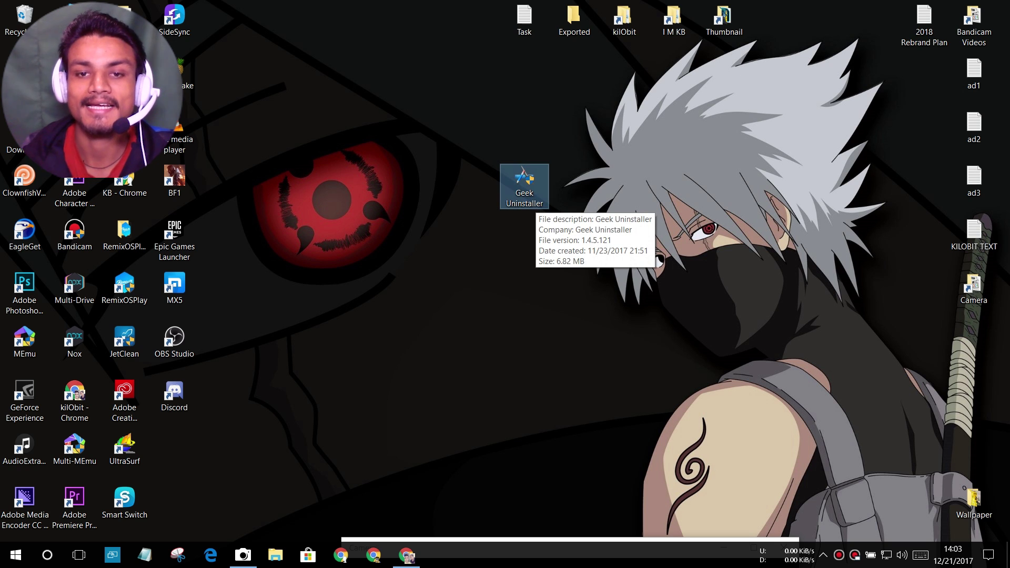
Step: Move the Geek Uninstaller icon onto the wallpaper's red eye, run it as administrator, and look through its program list
drag(524, 195, 325, 195)
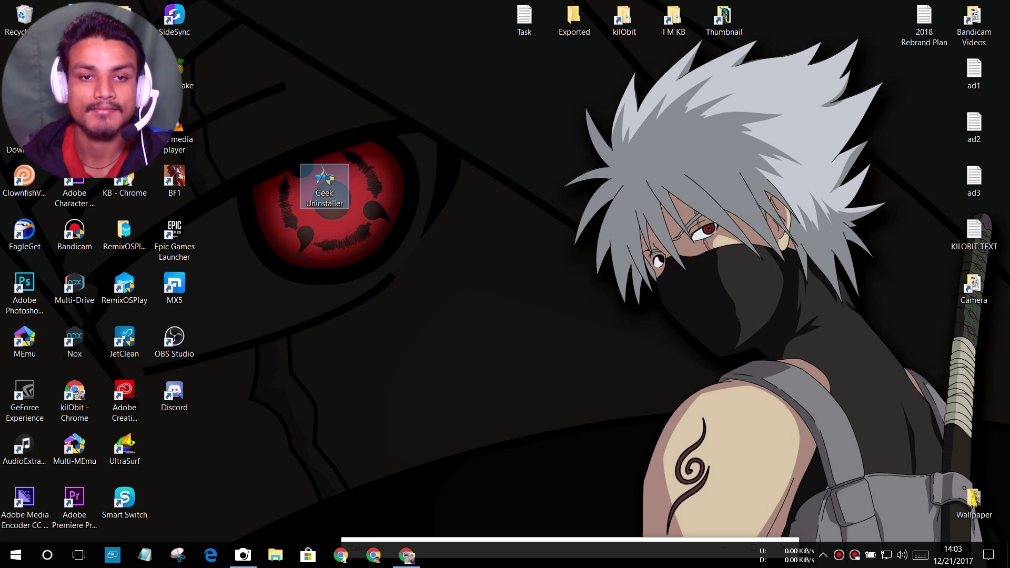
right_click(319, 185)
click(376, 189)
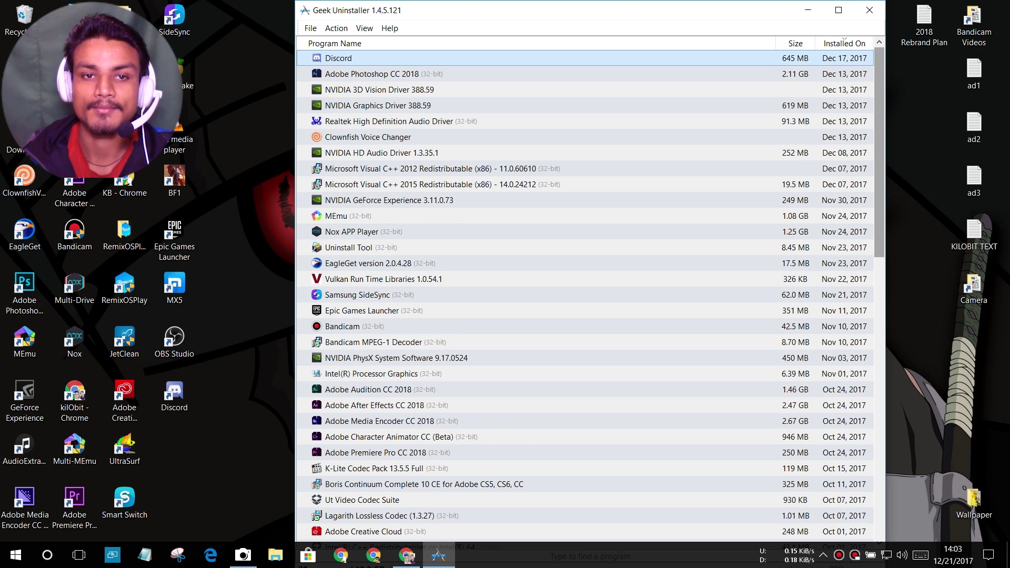
scroll(589, 295, down, 13)
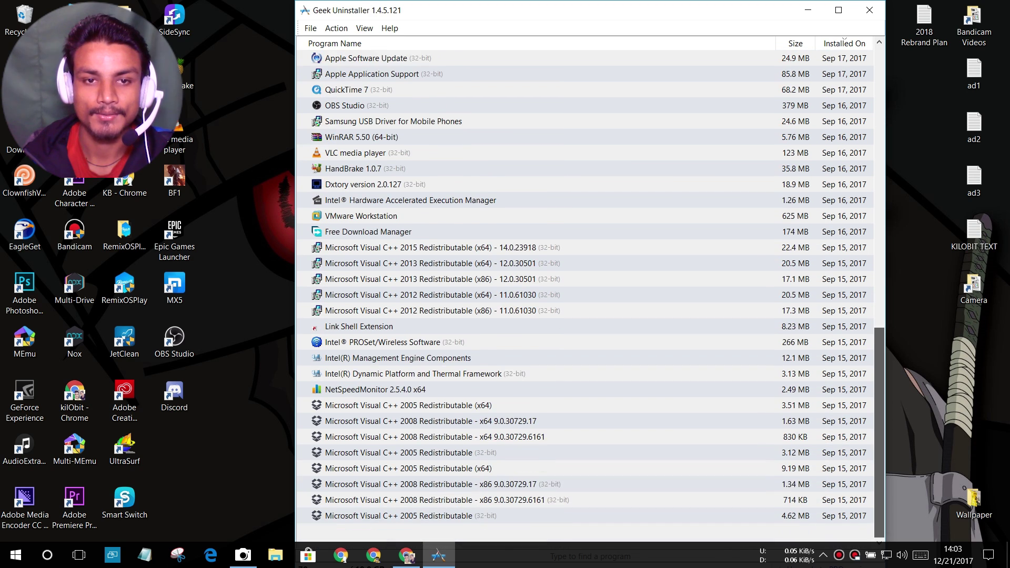
scroll(589, 295, up, 13)
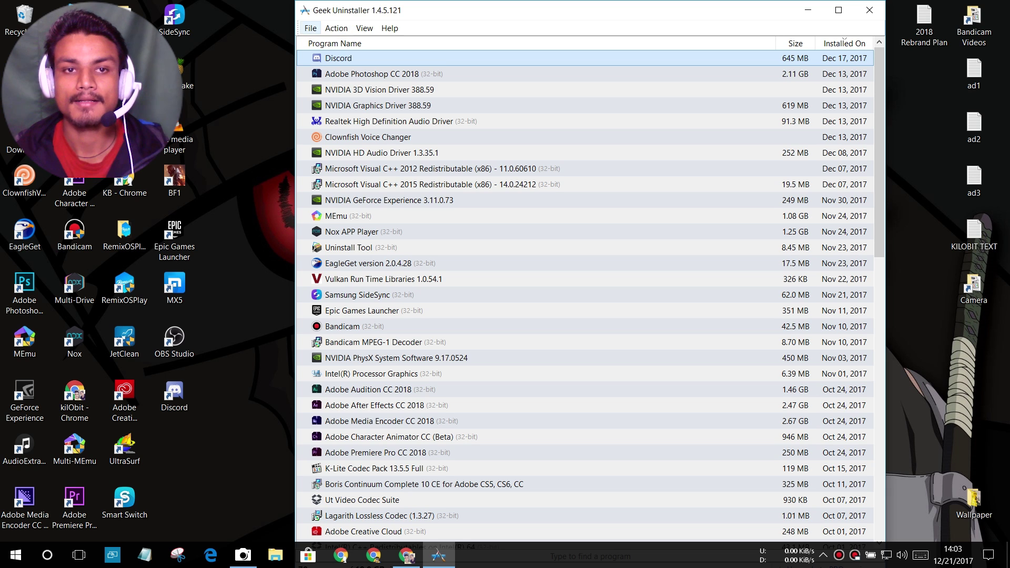
Step: Examine the view options and the actions available for Discord, from uninstalling and force removal to its registry entry, installation folder and Google lookup
click(335, 28)
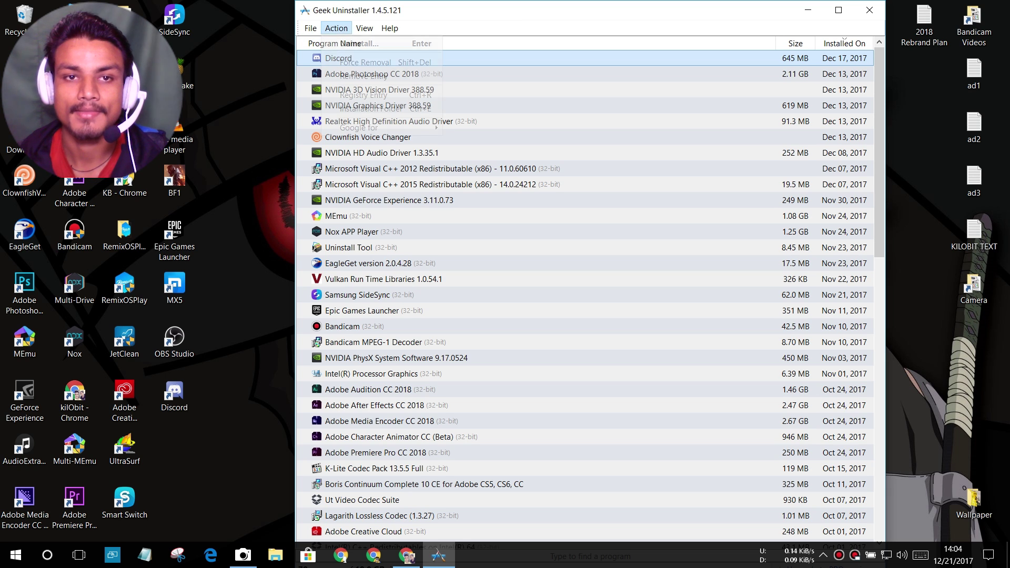
click(364, 28)
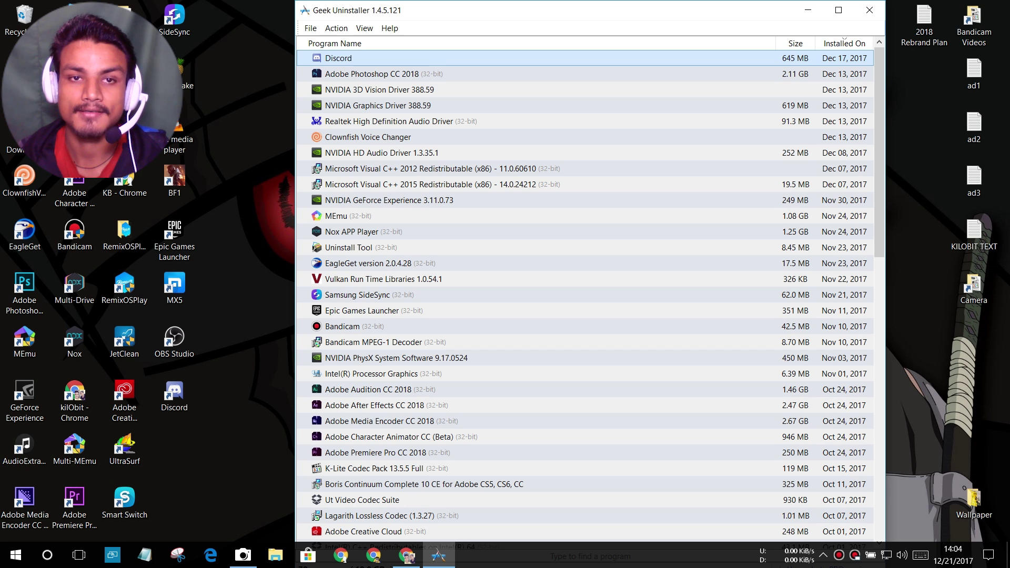
click(336, 28)
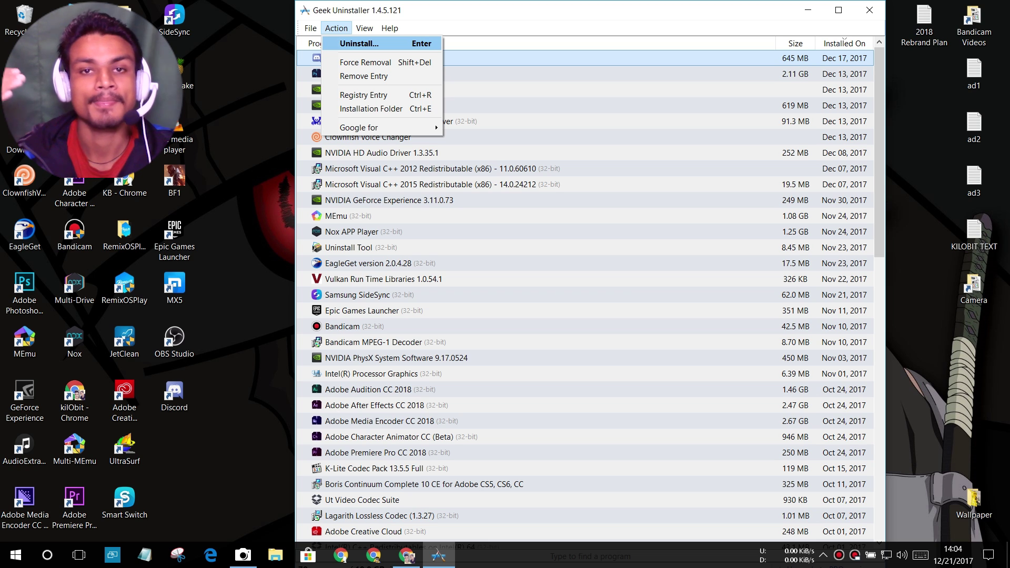
key(Right)
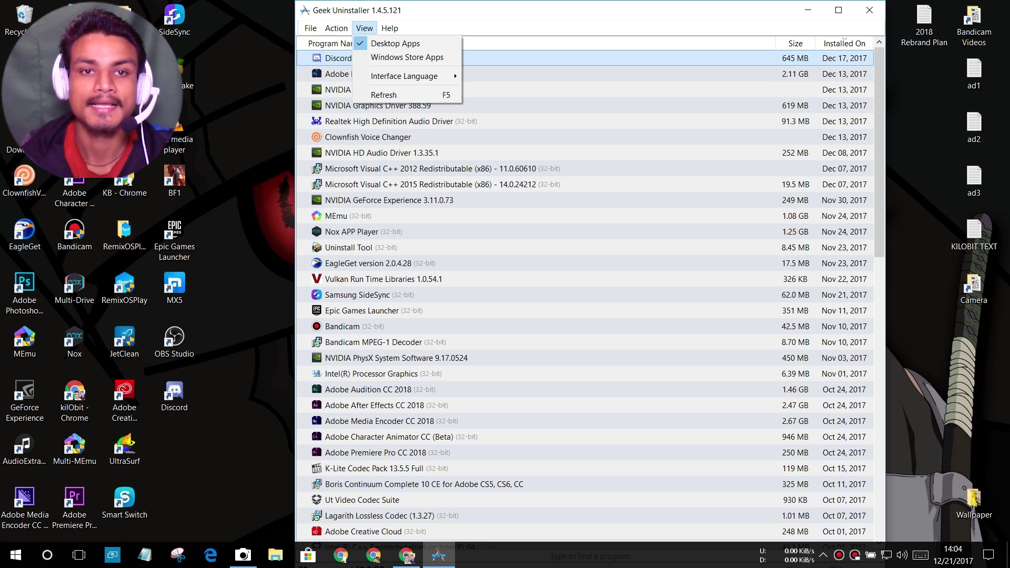
key(Left)
key(Down)
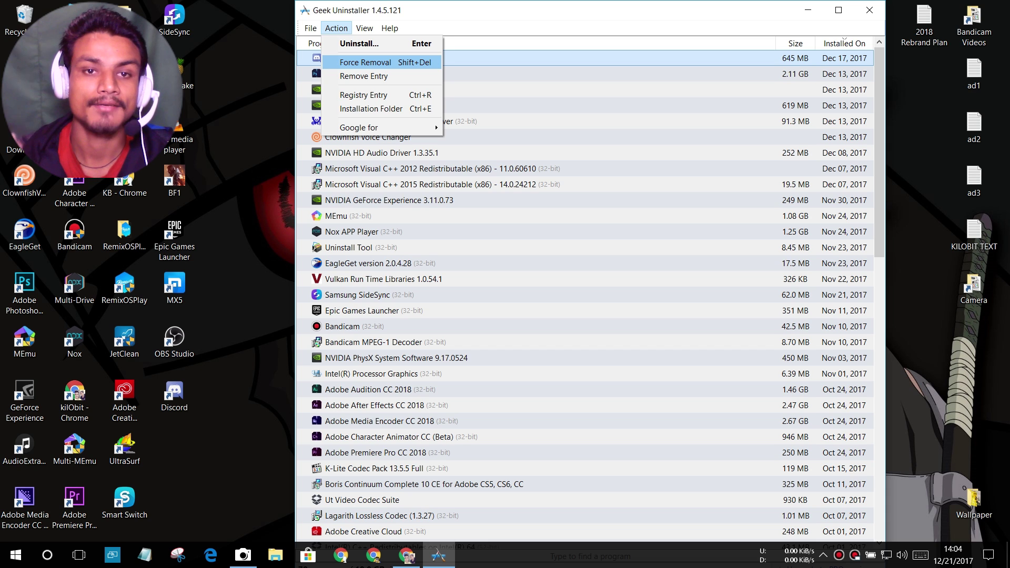
key(Down)
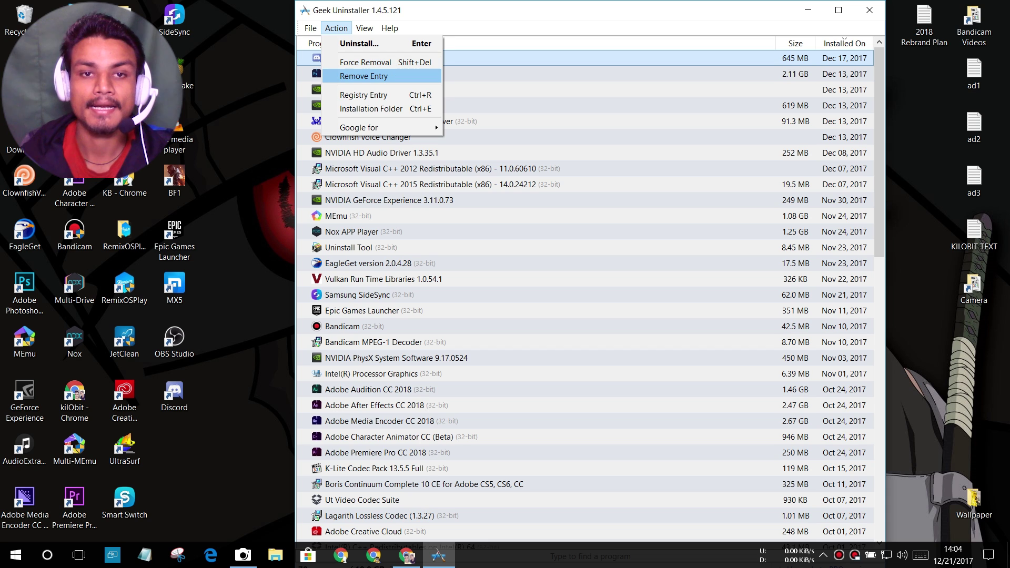
key(Down)
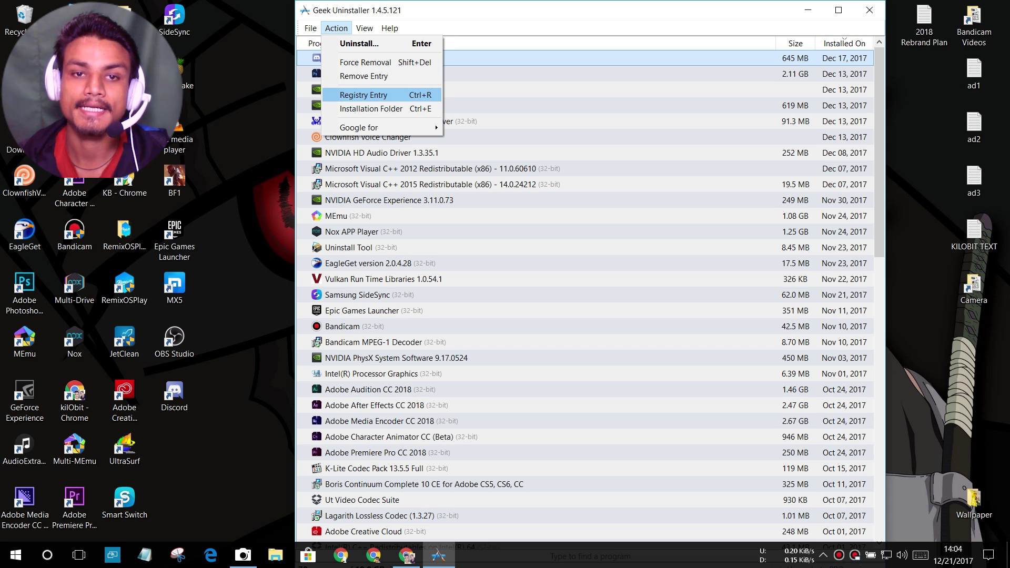
key(Down)
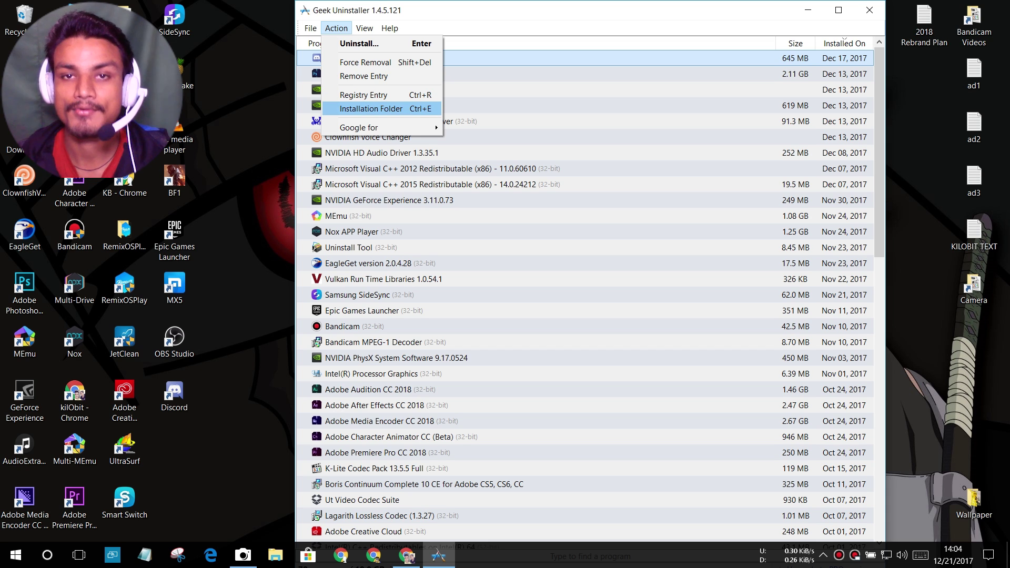
key(Return)
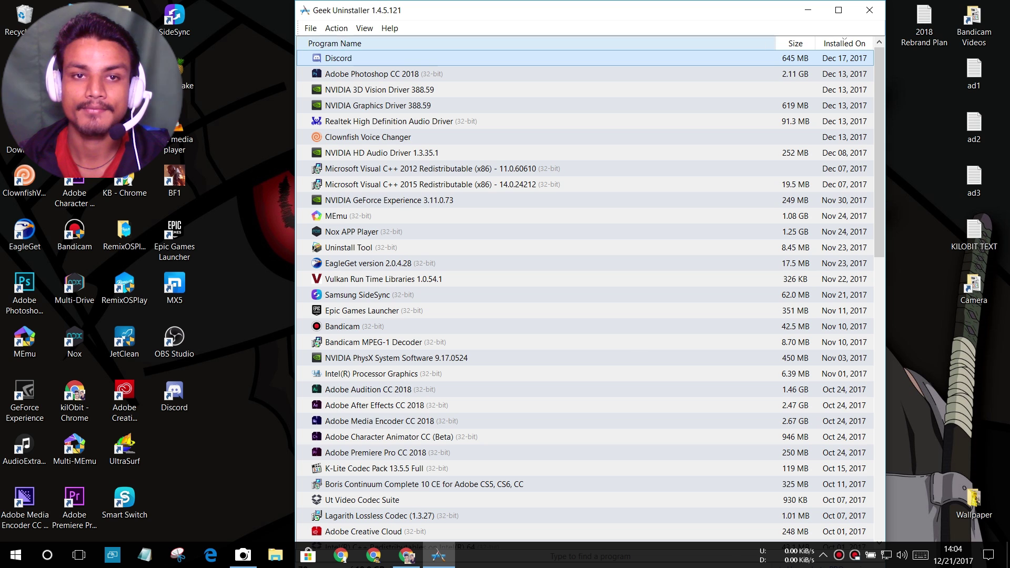
click(336, 28)
mouse_move(368, 128)
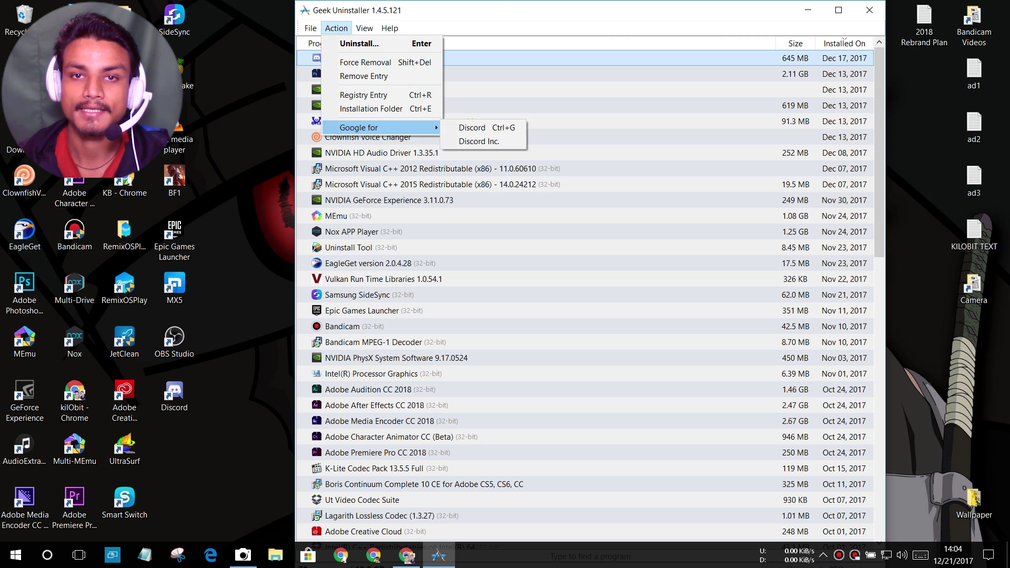
click(501, 2)
Step: Browse the installed desktop programs, looking through the older entries in the list
scroll(589, 300, down, 9)
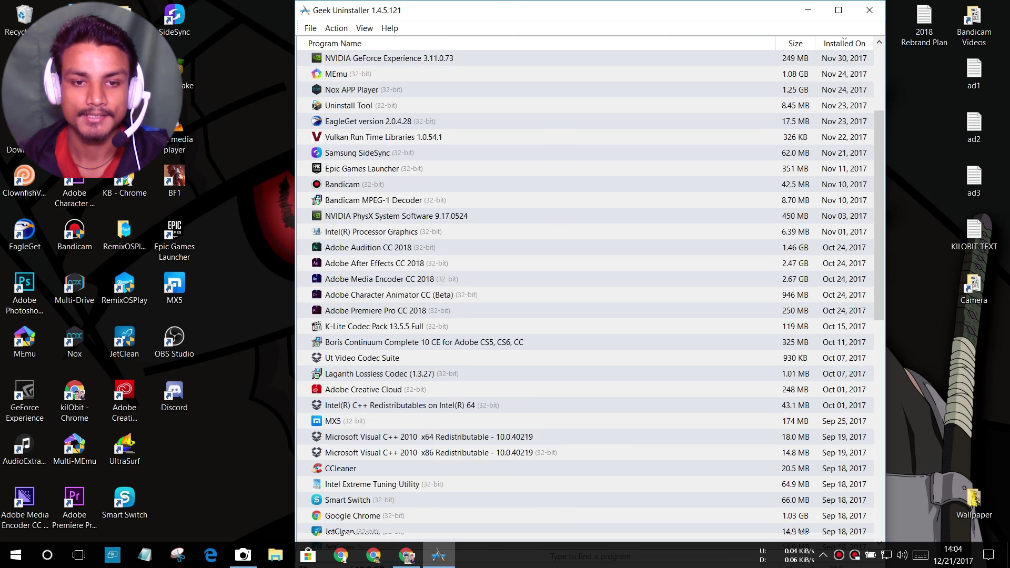
scroll(588, 299, down, 3)
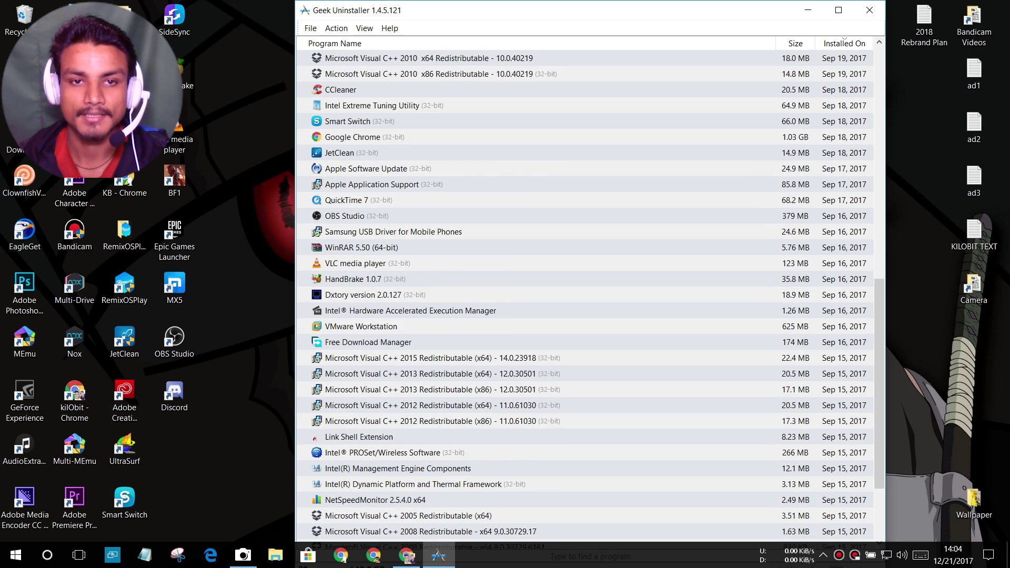
scroll(589, 299, up, 2)
scroll(589, 300, down, 1)
scroll(589, 299, down, 4)
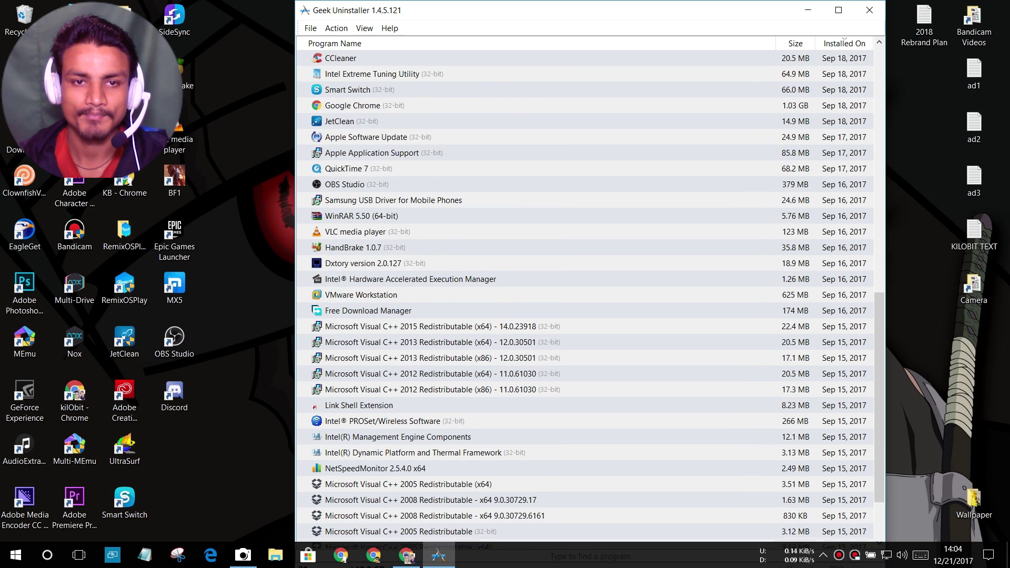
scroll(589, 300, up, 4)
scroll(589, 299, up, 2)
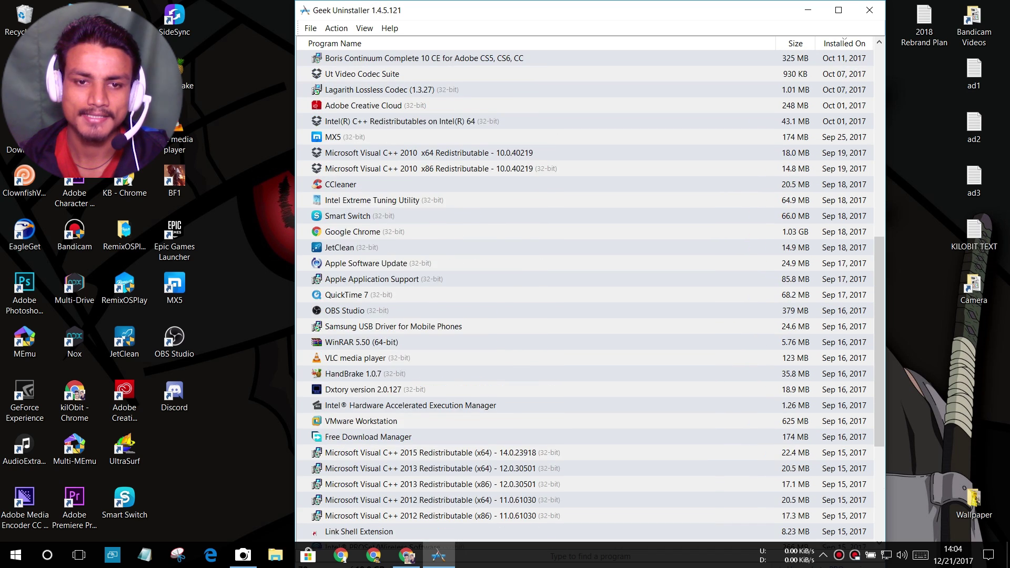
Step: Find MX5 among the installed programs and start its uninstallation
scroll(589, 300, up, 1)
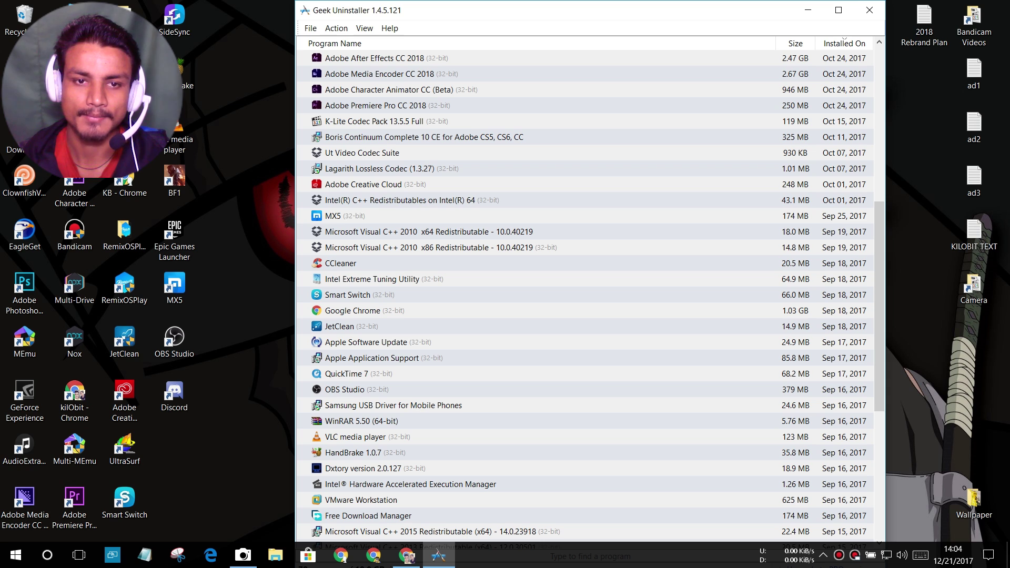
click(333, 217)
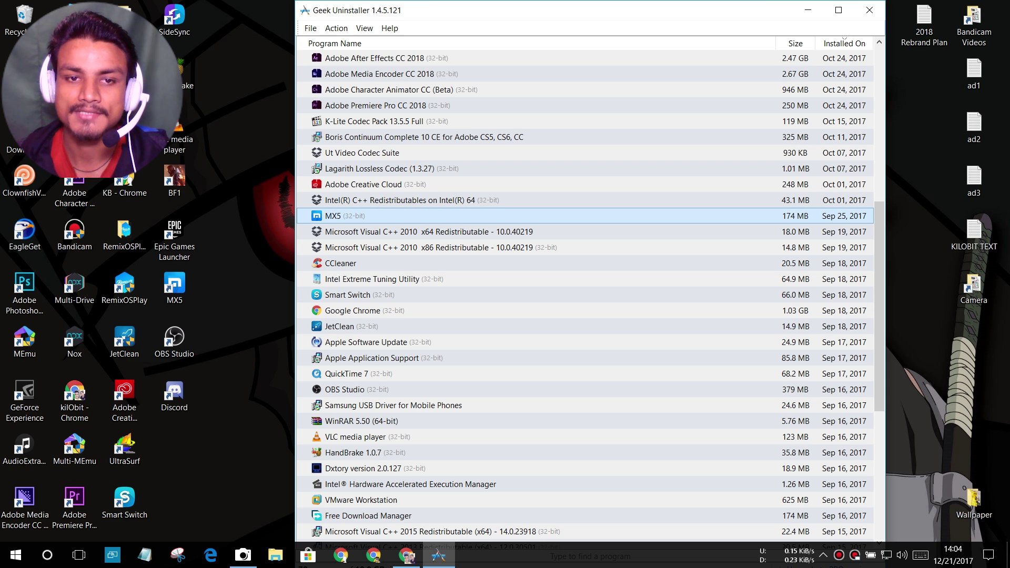
right_click(346, 216)
click(368, 223)
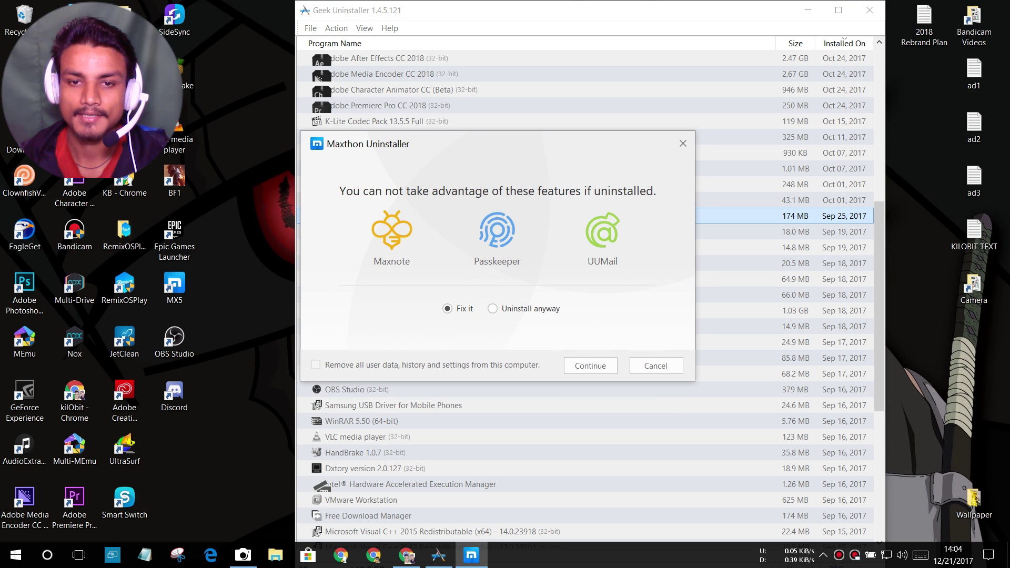
Step: Uninstall Maxthon anyway, removing all user data, history and settings, skip the feedback question, and finish its uninstaller
click(530, 309)
click(590, 365)
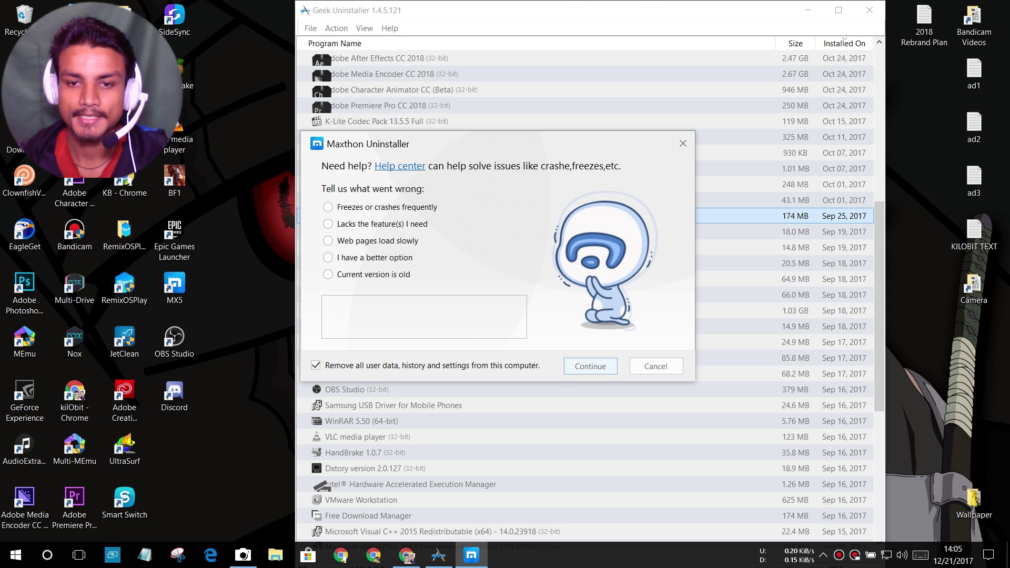
click(590, 366)
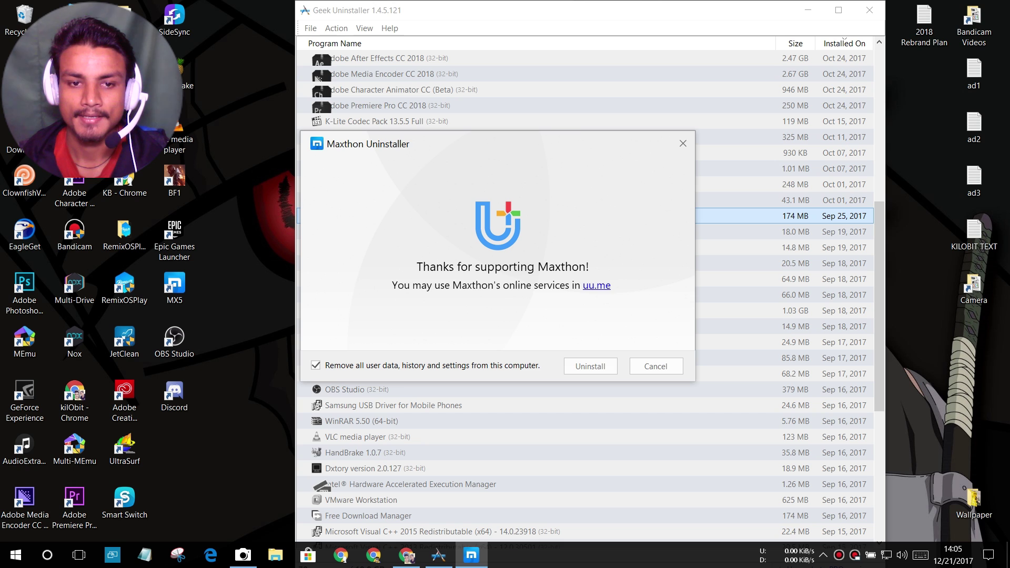
key(Return)
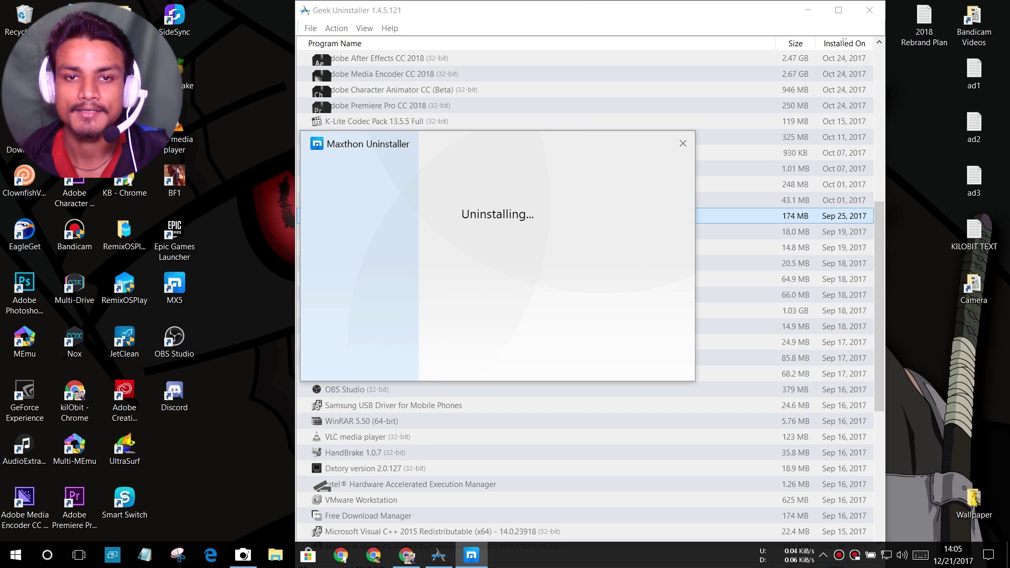
drag(471, 140, 516, 153)
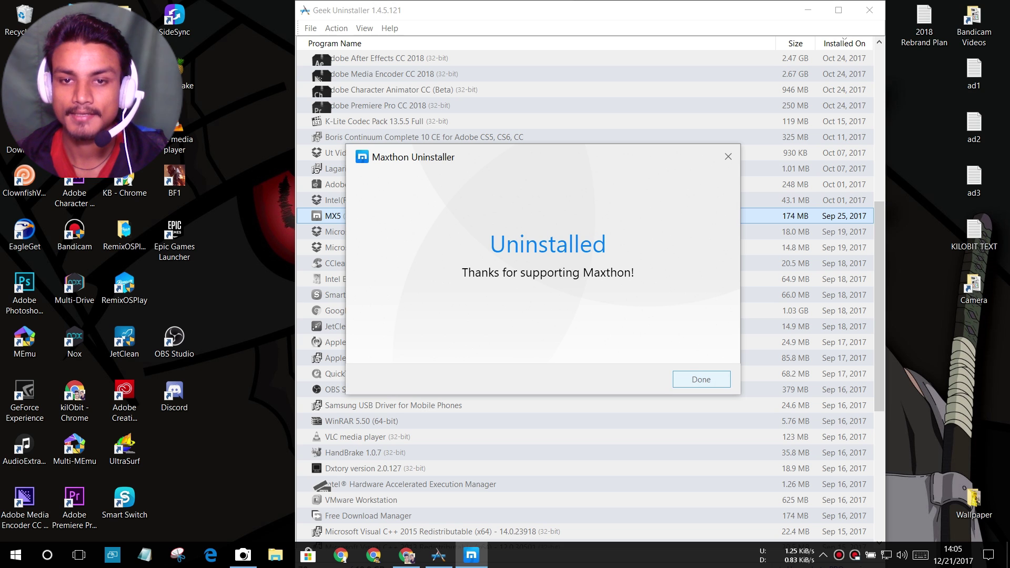
click(701, 379)
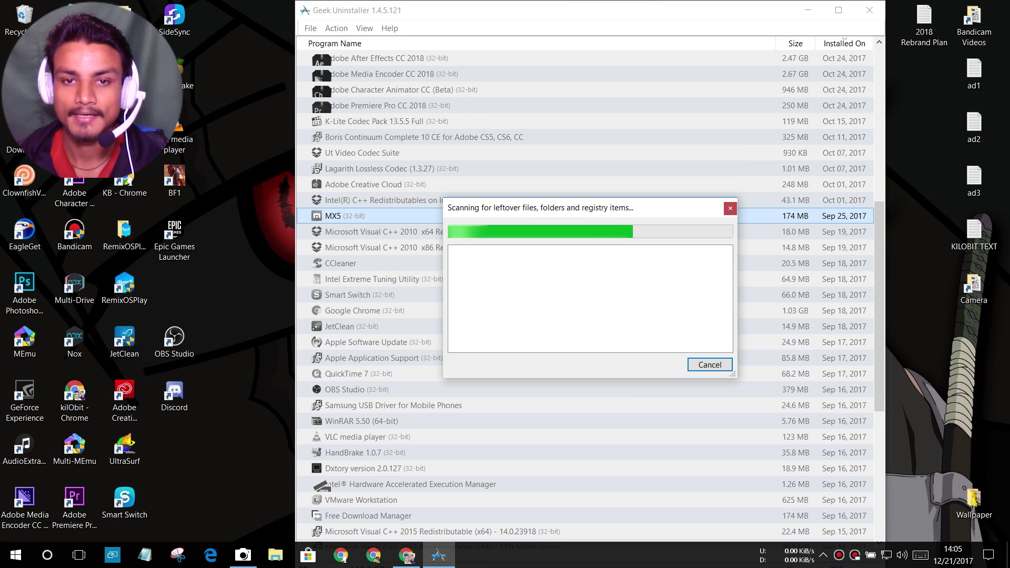
Step: Let the scan for leftover MX5 files, folders and registry items finish, then close the scan window
drag(546, 206, 524, 176)
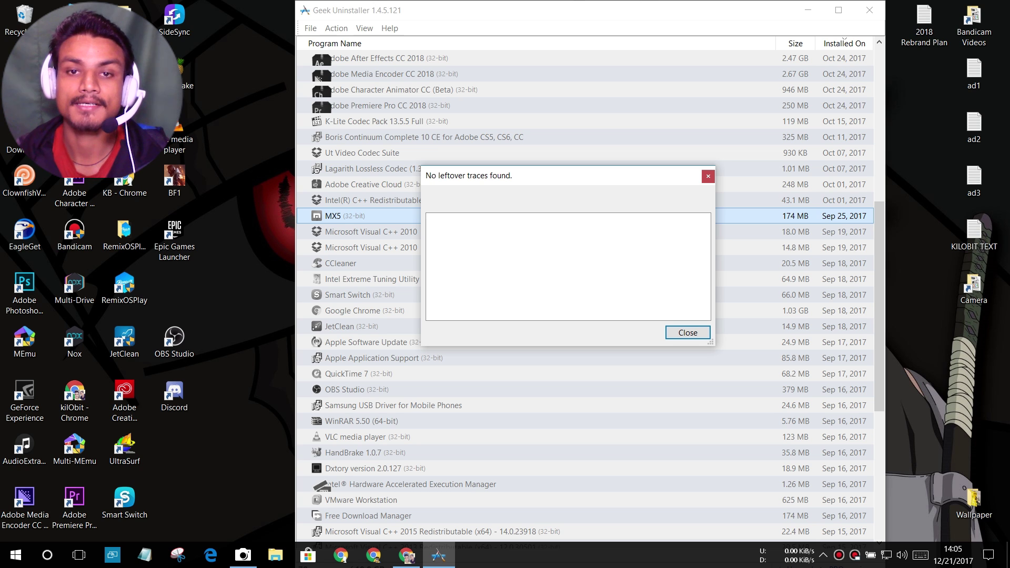
drag(522, 181, 500, 153)
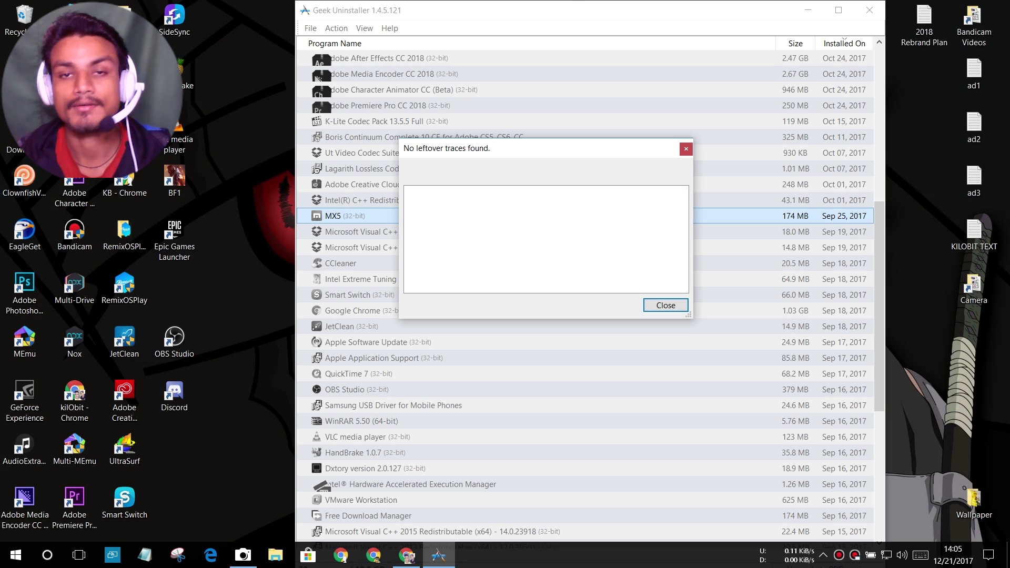
click(666, 305)
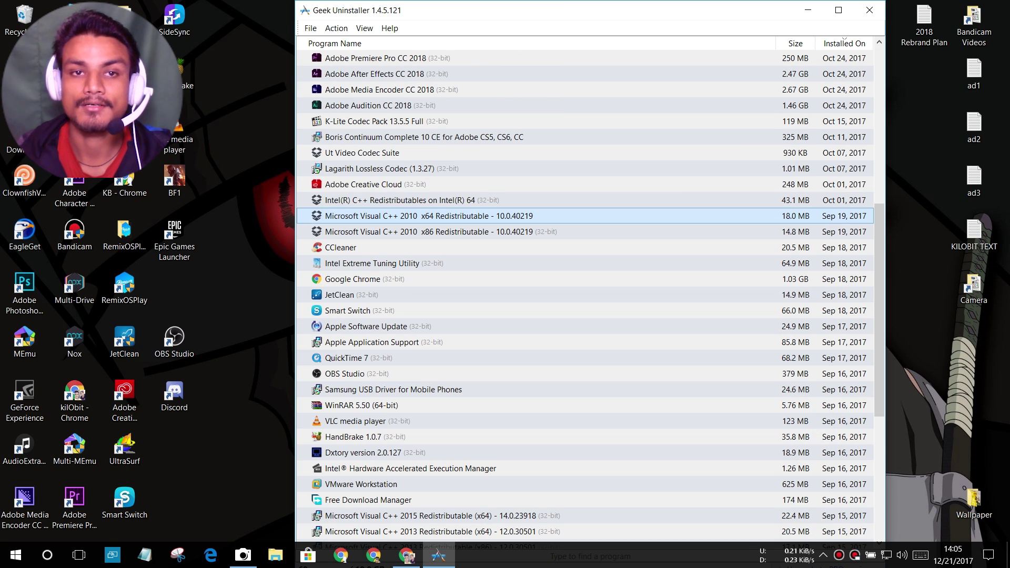
Step: Look over the remaining installed programs, select NVIDIA HD Audio Driver 1.3.35.1, and view the available actions
scroll(584, 294, down, 4)
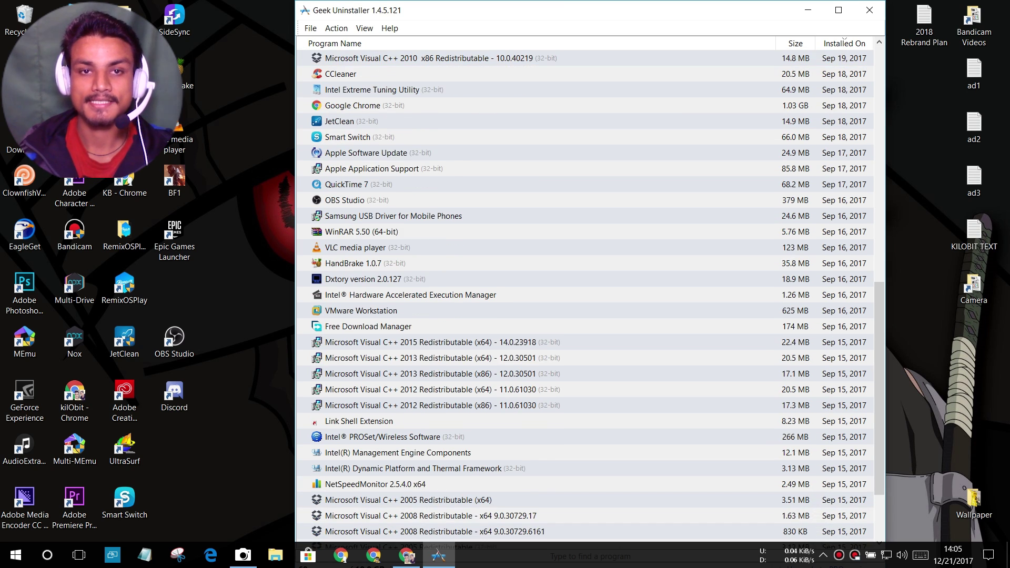
scroll(585, 295, up, 2)
scroll(585, 294, up, 9)
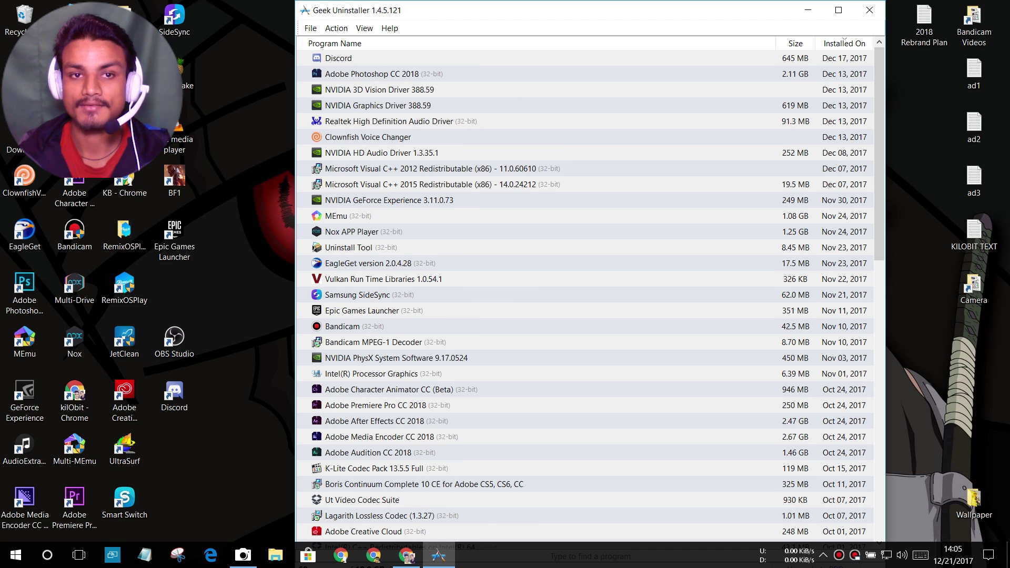
click(585, 136)
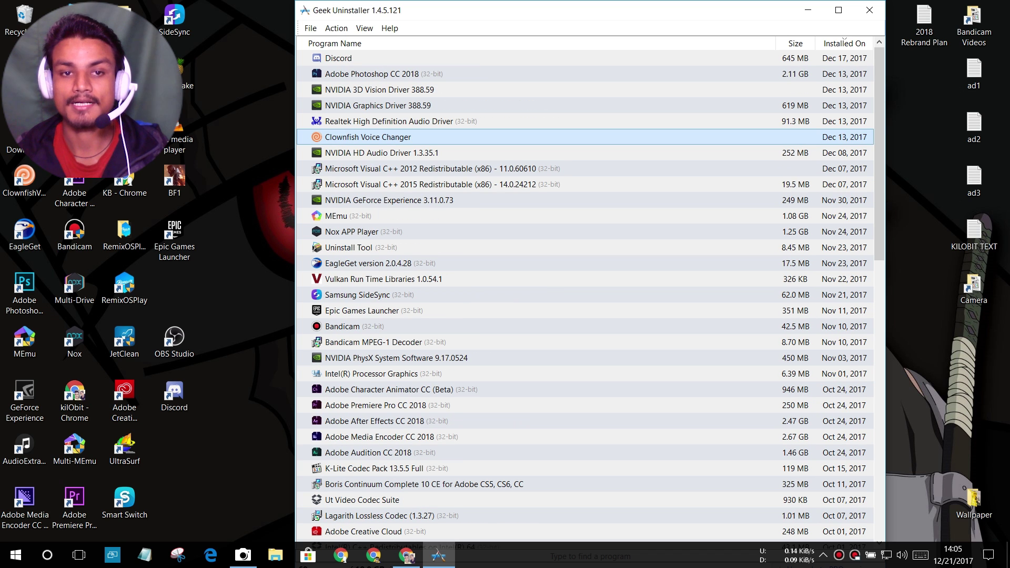
click(585, 153)
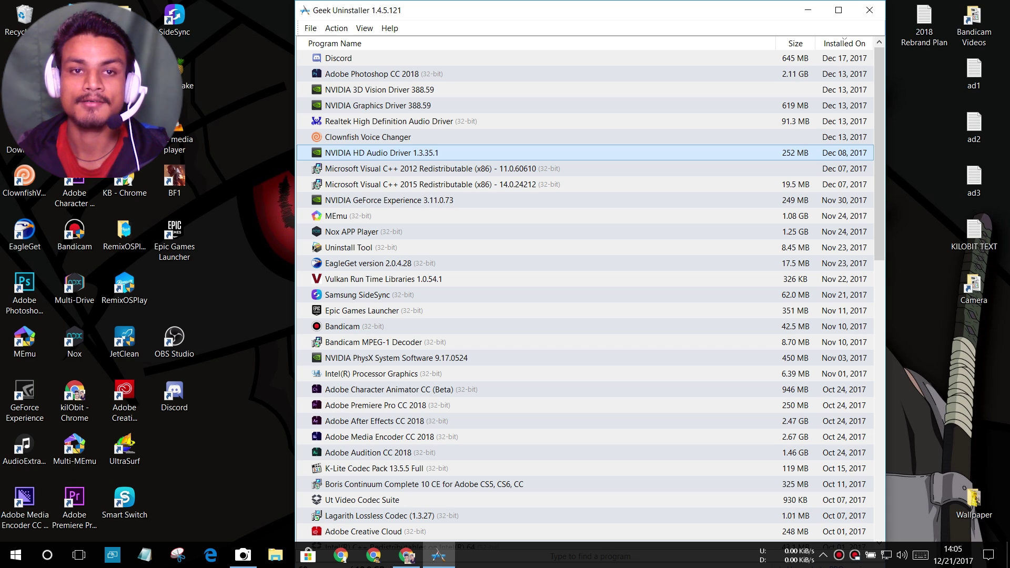
click(336, 28)
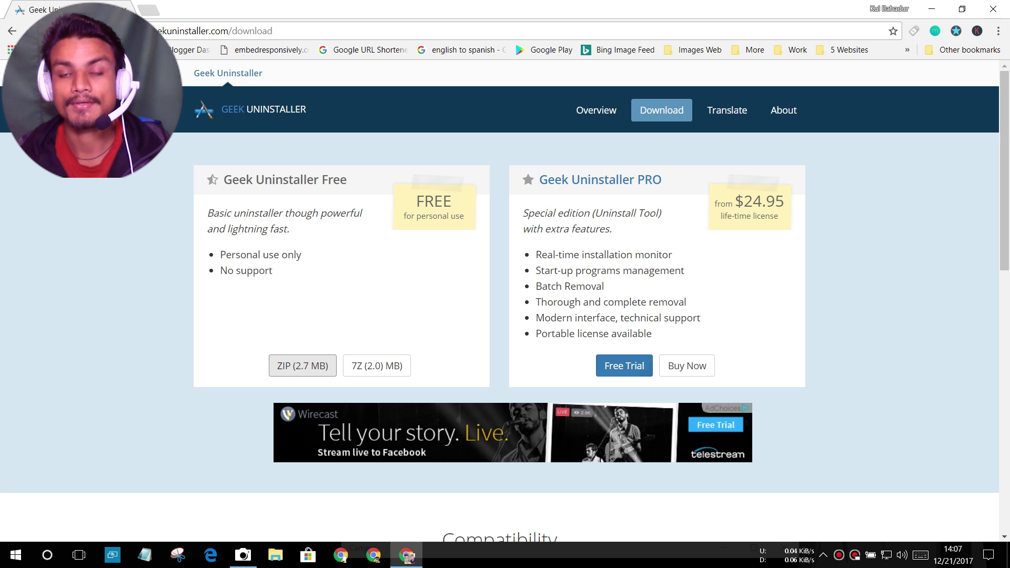
Step: View the free trial download page for Geek Uninstaller PRO (Uninstall Tool), then minimize the browser
click(624, 365)
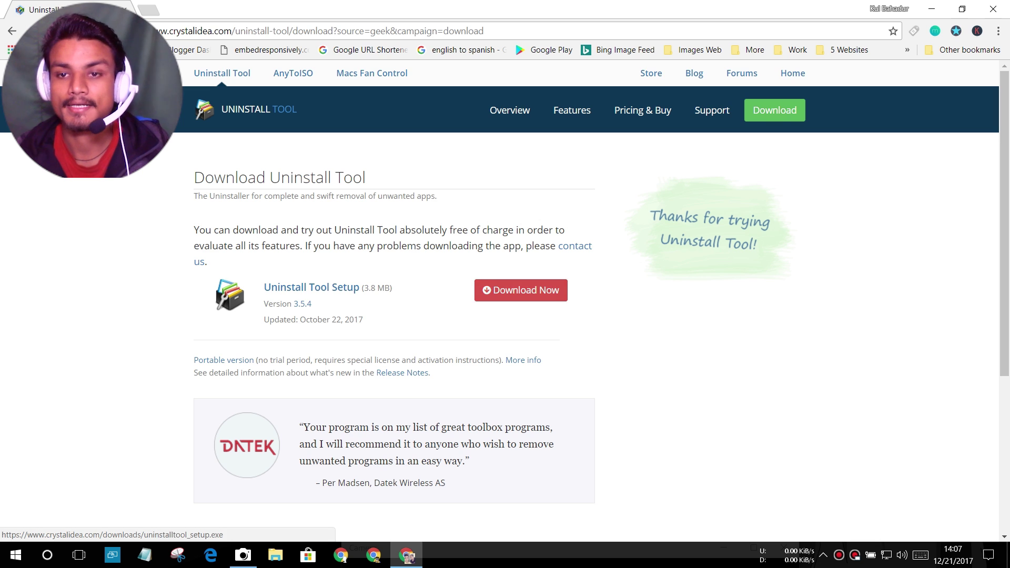
scroll(505, 301, down, 2)
scroll(505, 301, up, 2)
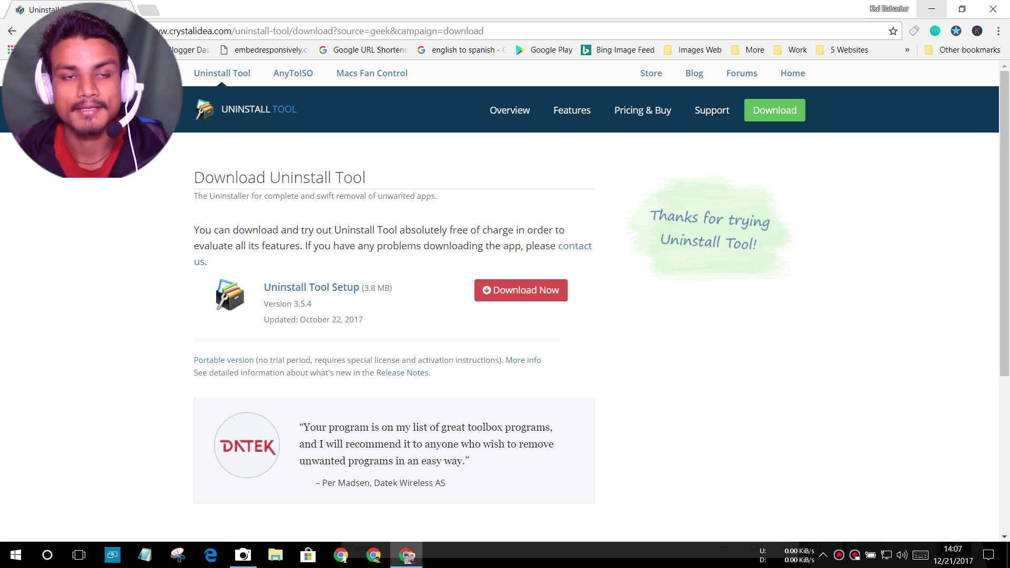
click(931, 9)
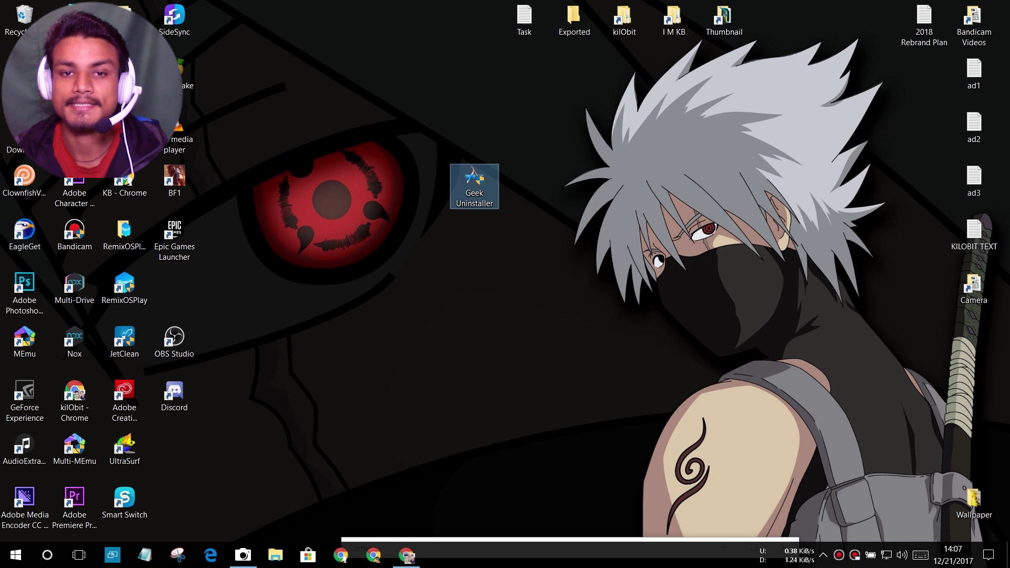
Step: Move the Geek Uninstaller desktop icon into the empty spot between Epic Games Launcher and OBS Studio
drag(475, 179, 184, 278)
click(248, 310)
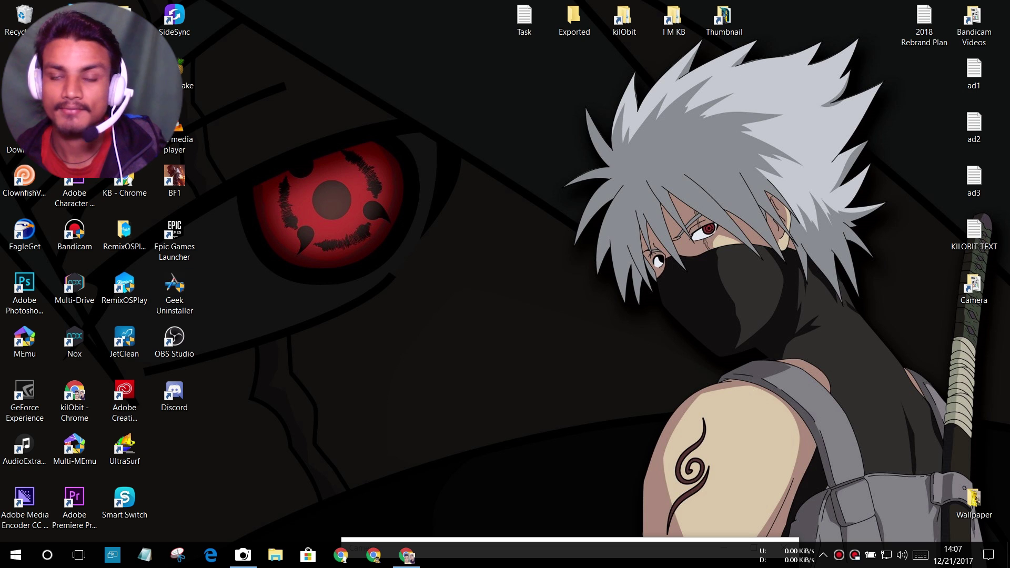
mouse_move(174, 287)
mouse_down()
mouse_move(324, 234)
mouse_move(228, 296)
mouse_move(185, 298)
mouse_move(176, 286)
mouse_up()
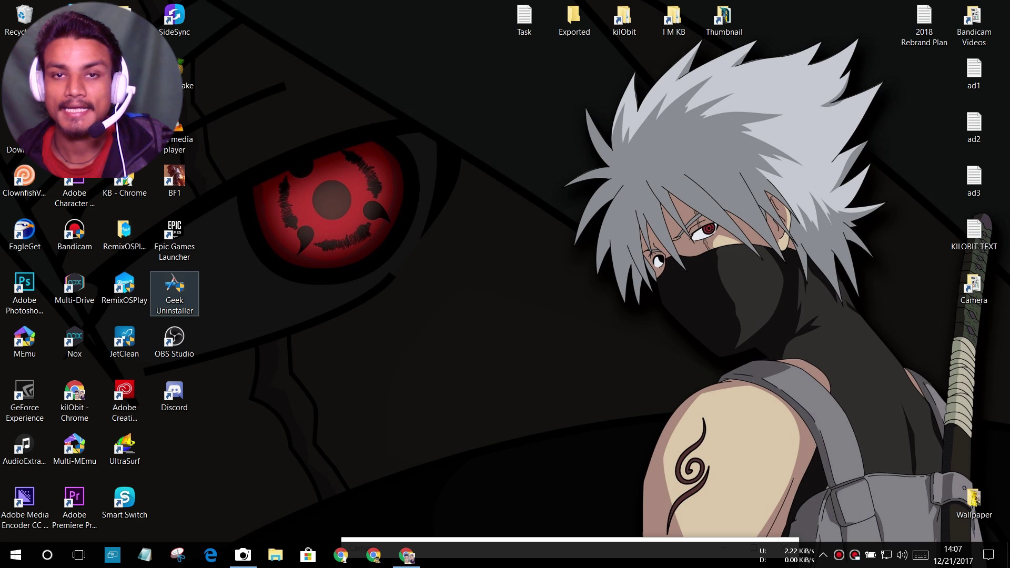